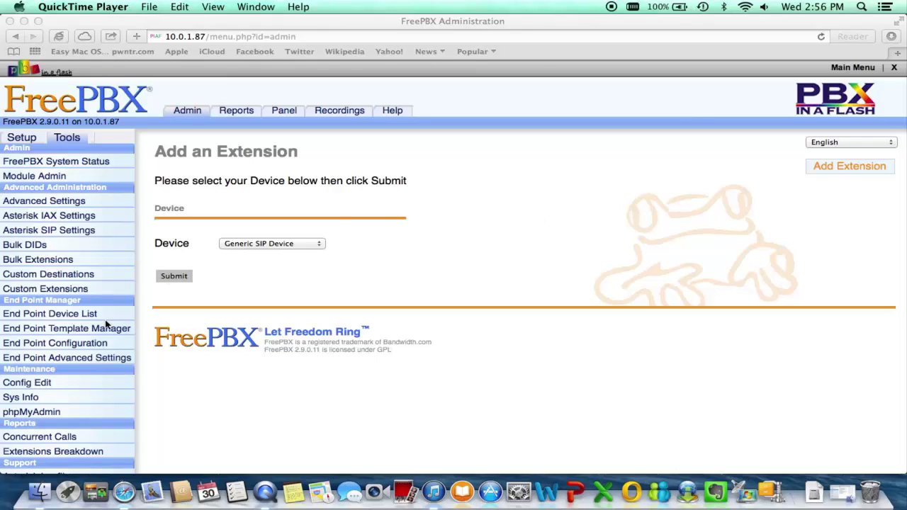
# Step: Open the Bulk Extensions page and read down its CSV File Columns table, then return near the top
pyautogui.click(29, 264)
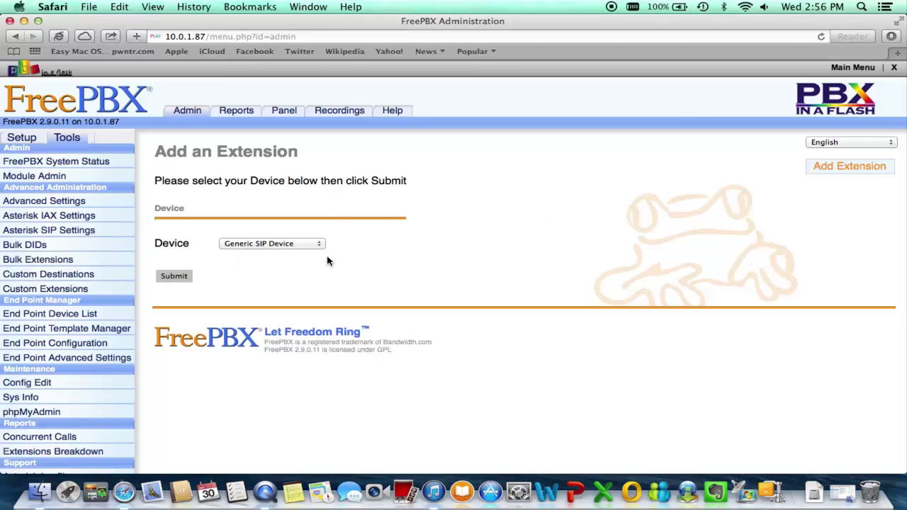
pyautogui.click(67, 263)
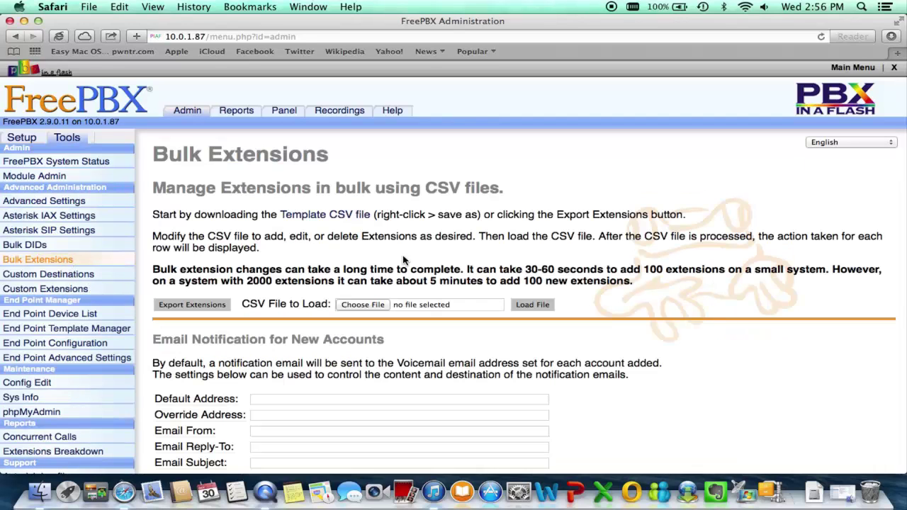
pyautogui.scroll(-5, 403, 261)
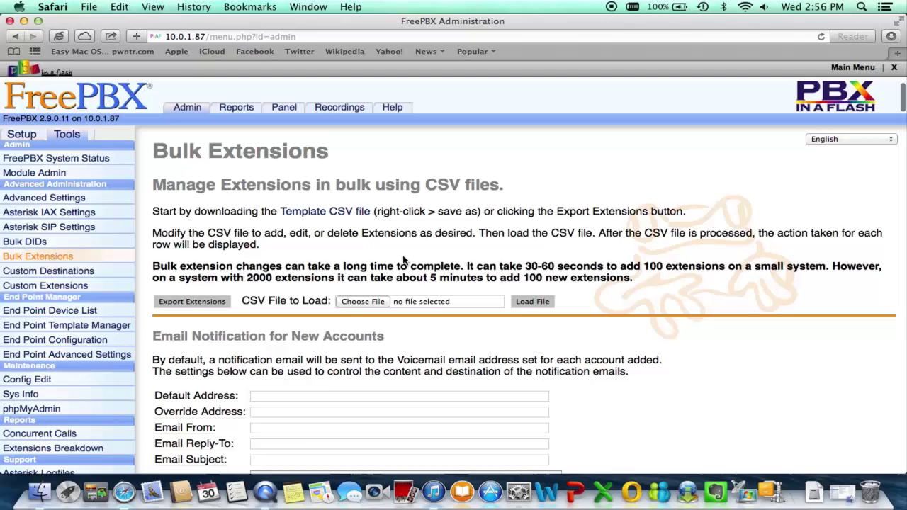
pyautogui.scroll(-3, 402, 256)
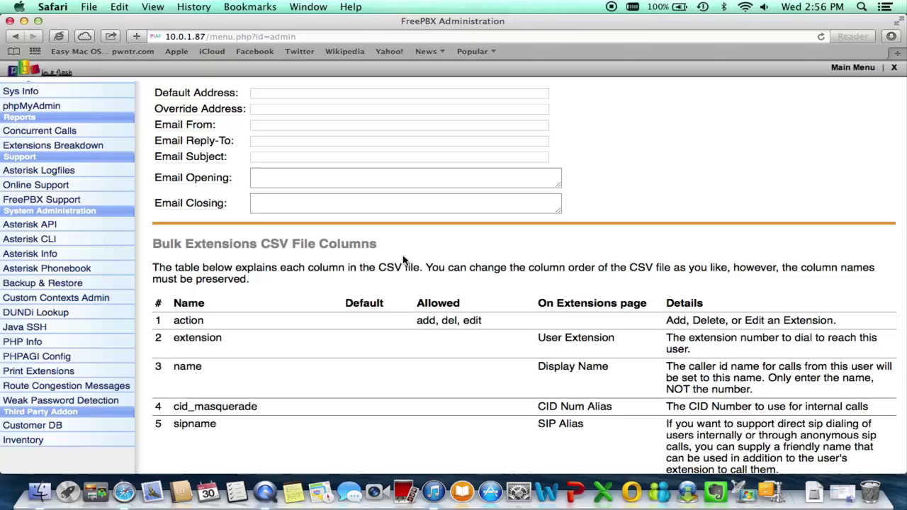
pyautogui.scroll(-3, 402, 260)
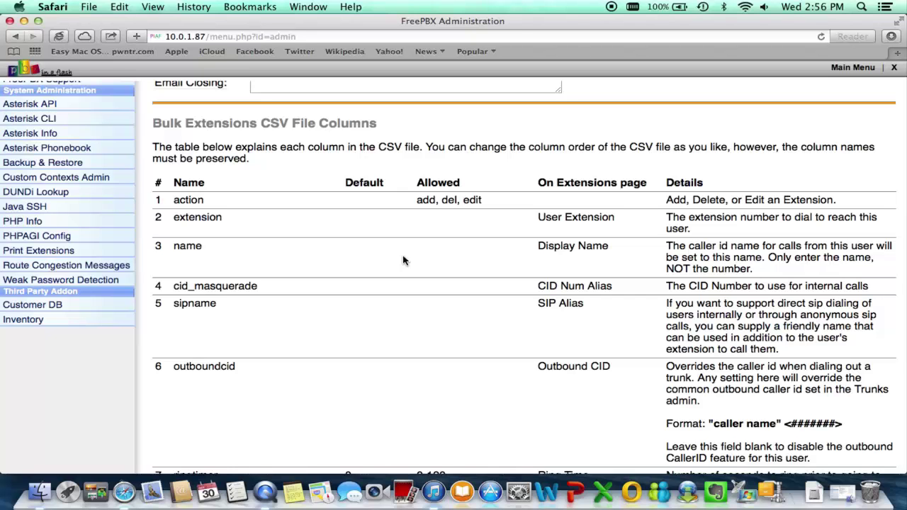
pyautogui.scroll(-10, 403, 261)
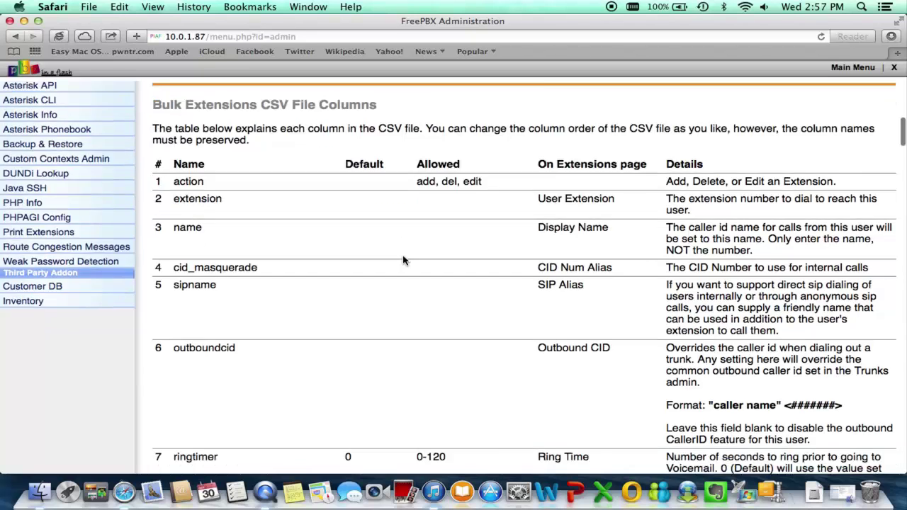
pyautogui.scroll(-10, 397, 270)
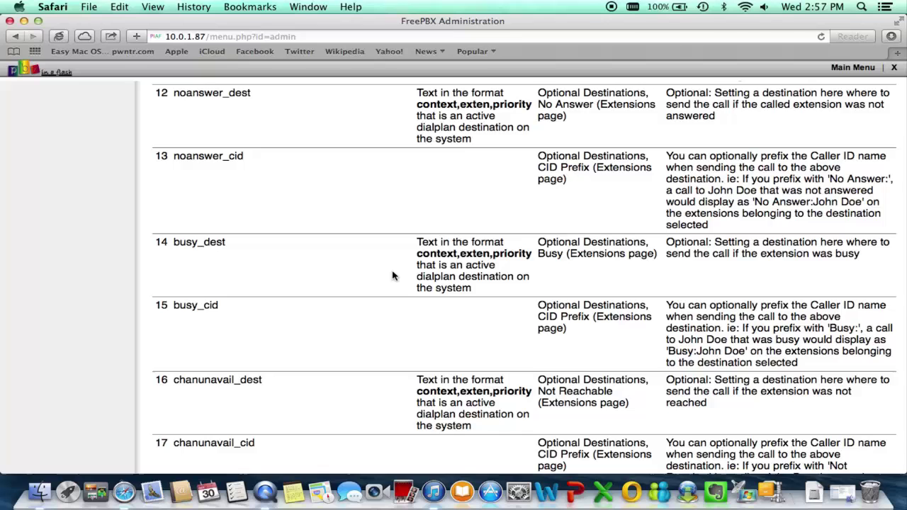
pyautogui.scroll(20, 393, 275)
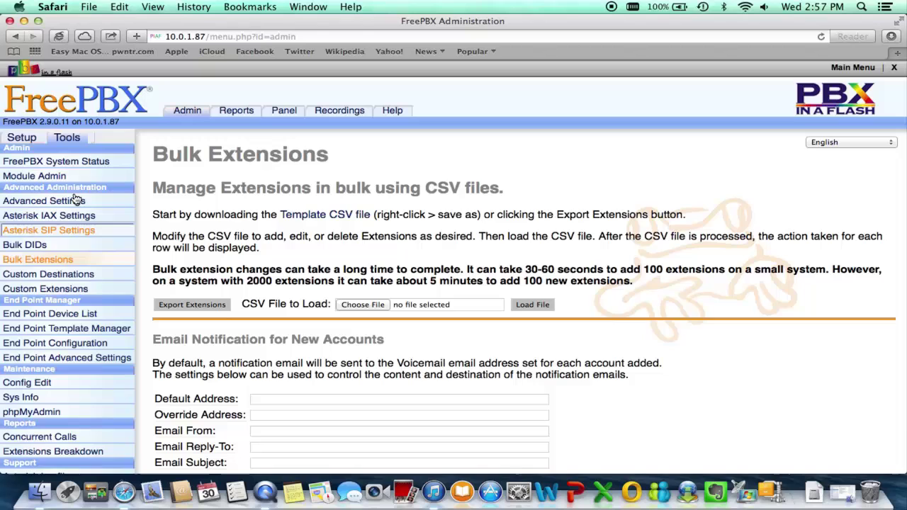
pyautogui.click(14, 137)
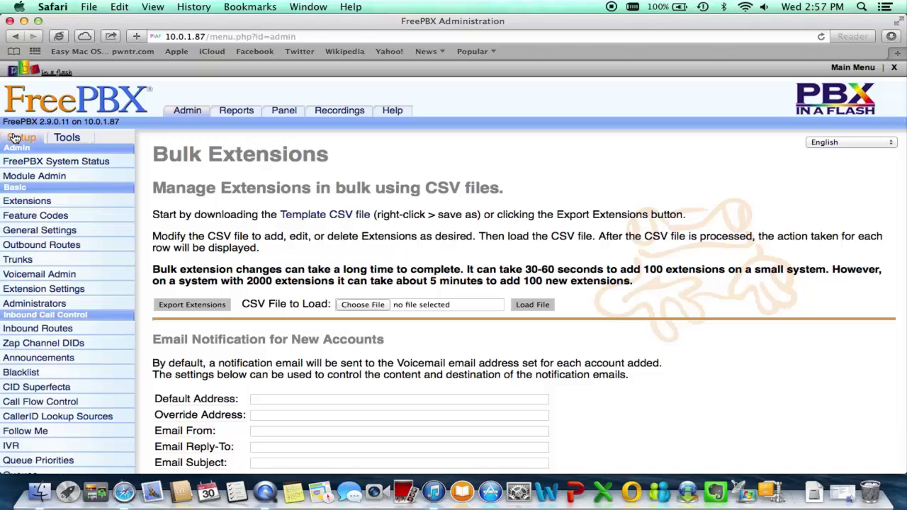
pyautogui.click(21, 202)
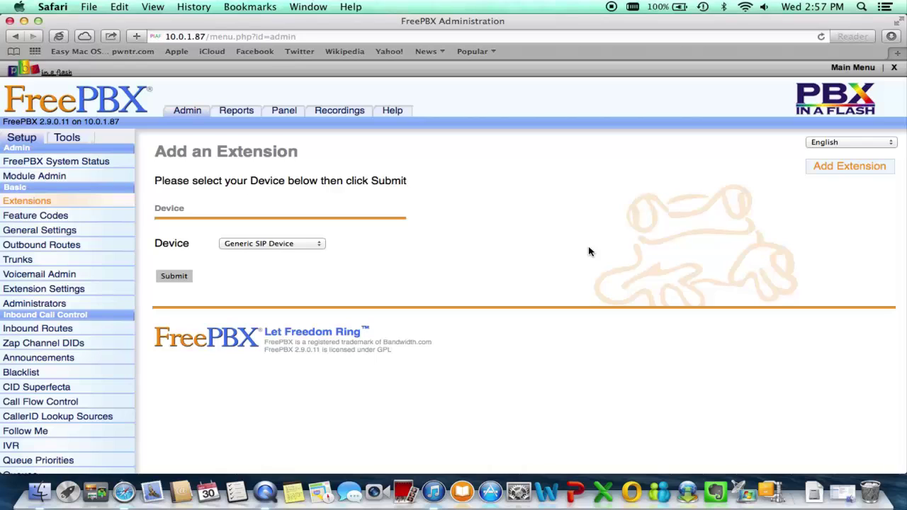
pyautogui.click(66, 138)
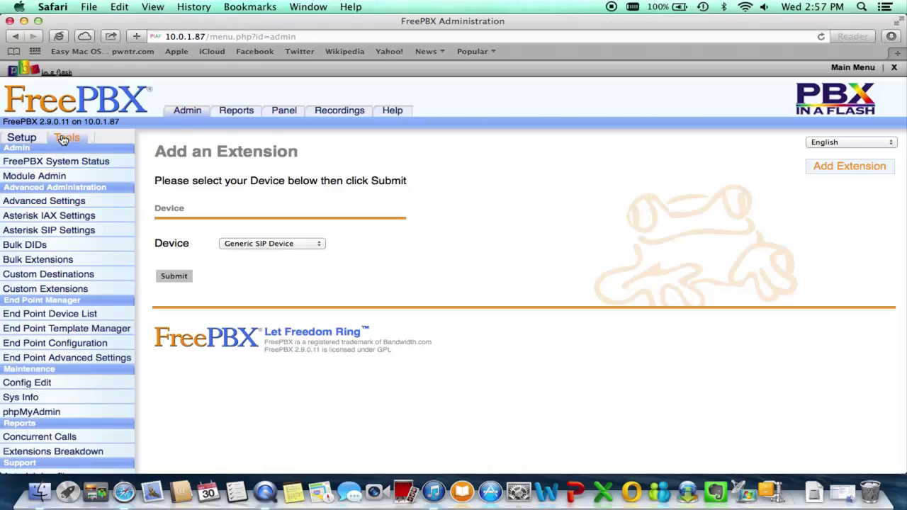
pyautogui.click(36, 261)
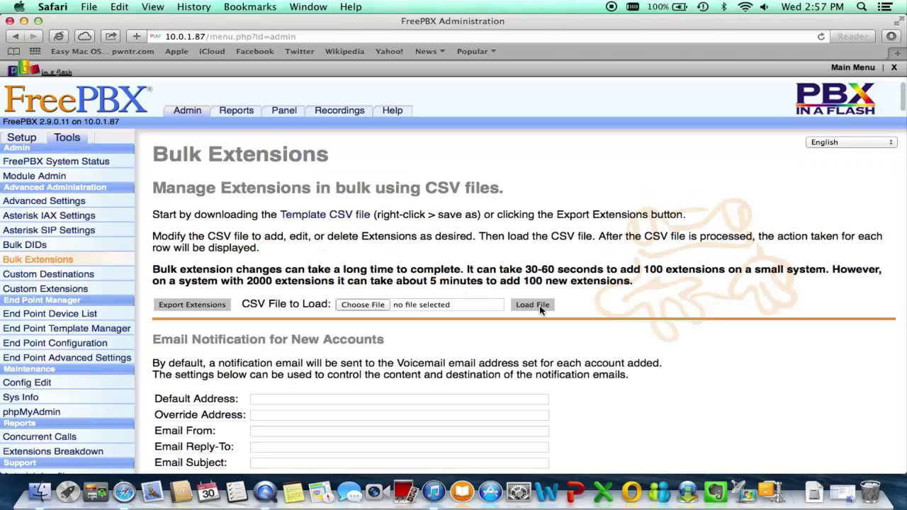
# Step: Load 10.0.1.87_video_bulkext.csv from the Desktop and apply the configuration changes with a reload
pyautogui.click(363, 304)
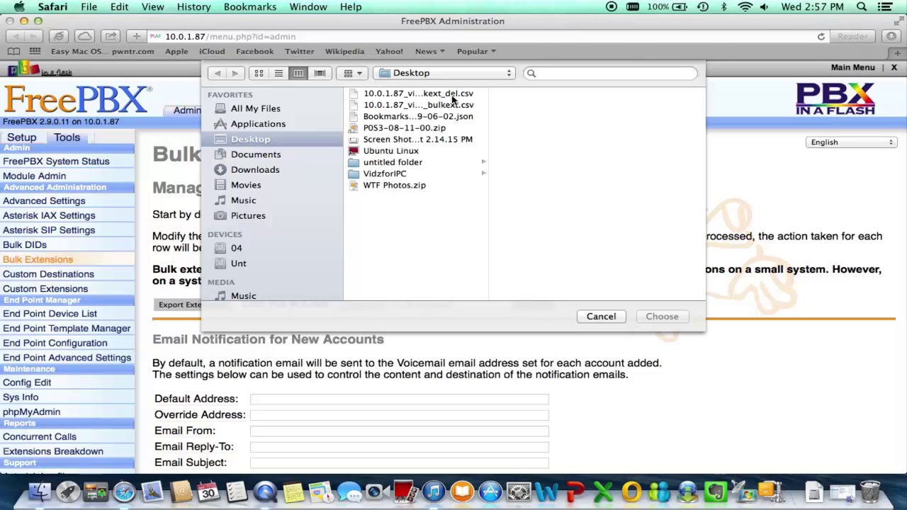
pyautogui.click(448, 107)
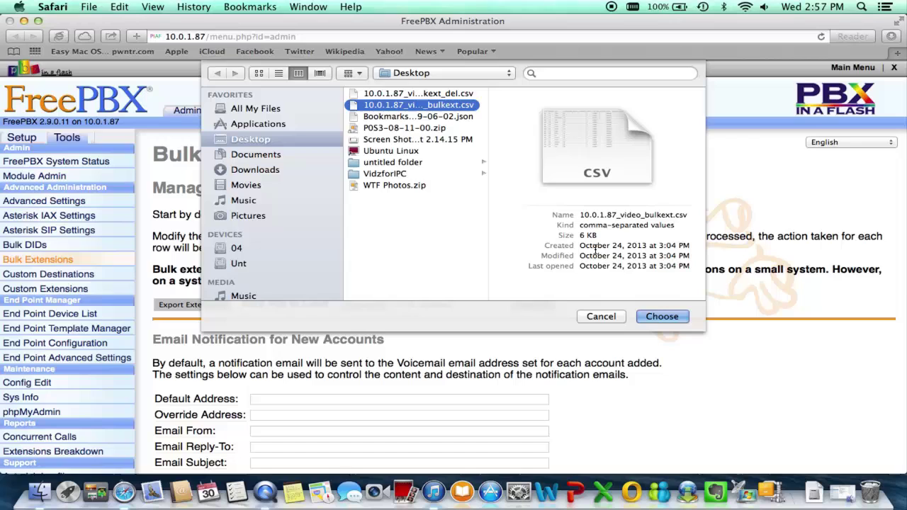
pyautogui.click(652, 316)
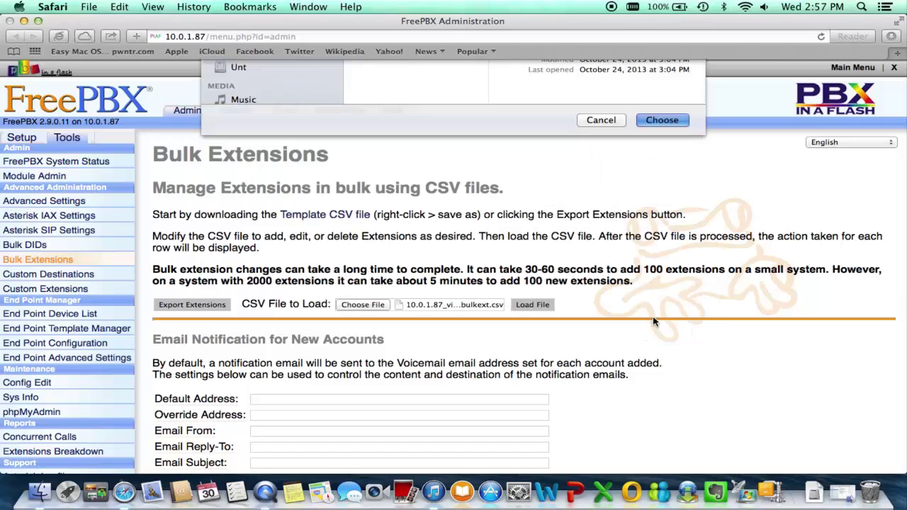
pyautogui.click(532, 304)
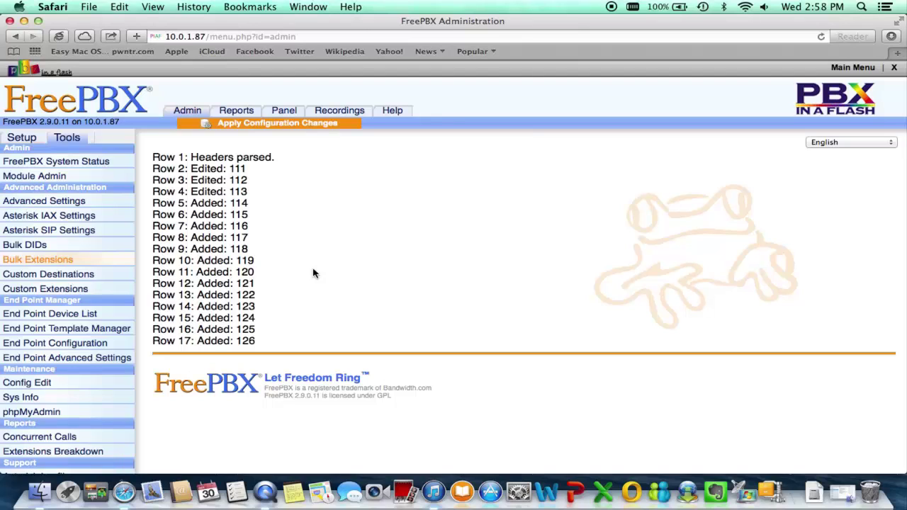
pyautogui.click(260, 125)
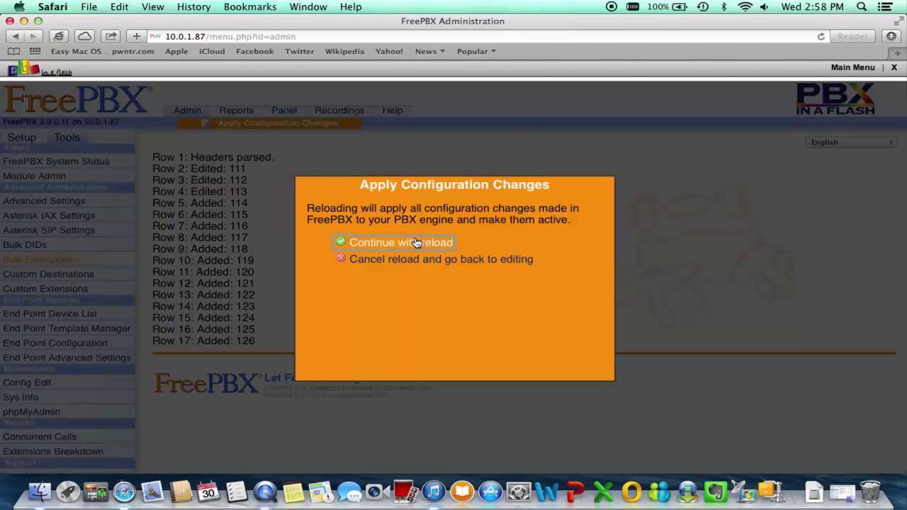
pyautogui.click(416, 243)
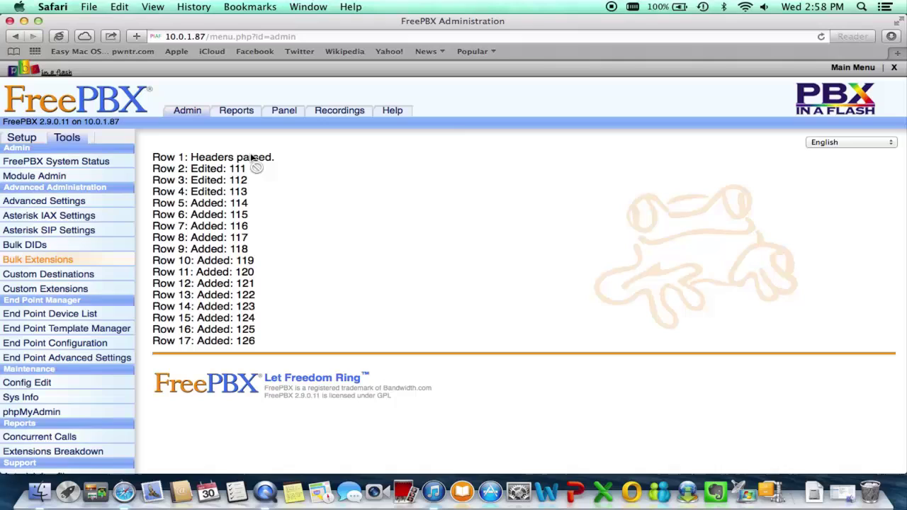
# Step: Open Setup > Extensions and check that extensions 111 through 126 are listed
pyautogui.click(21, 139)
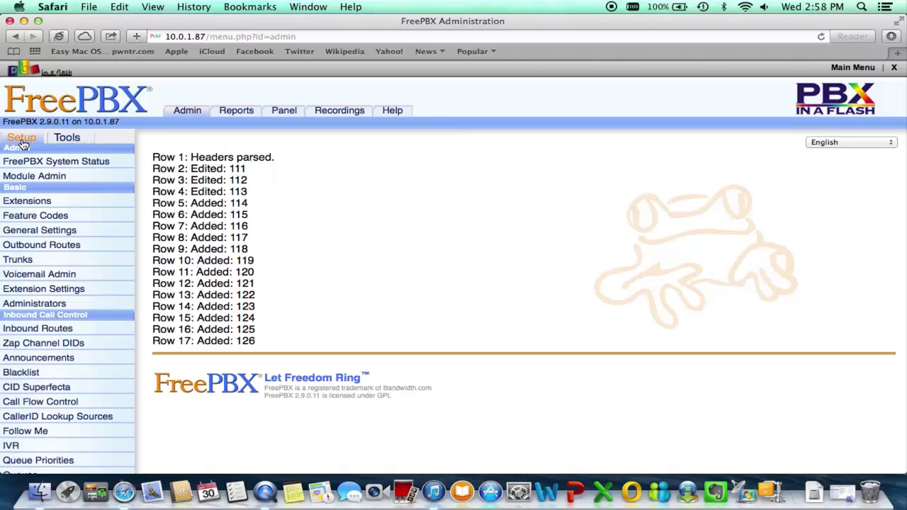
pyautogui.click(39, 204)
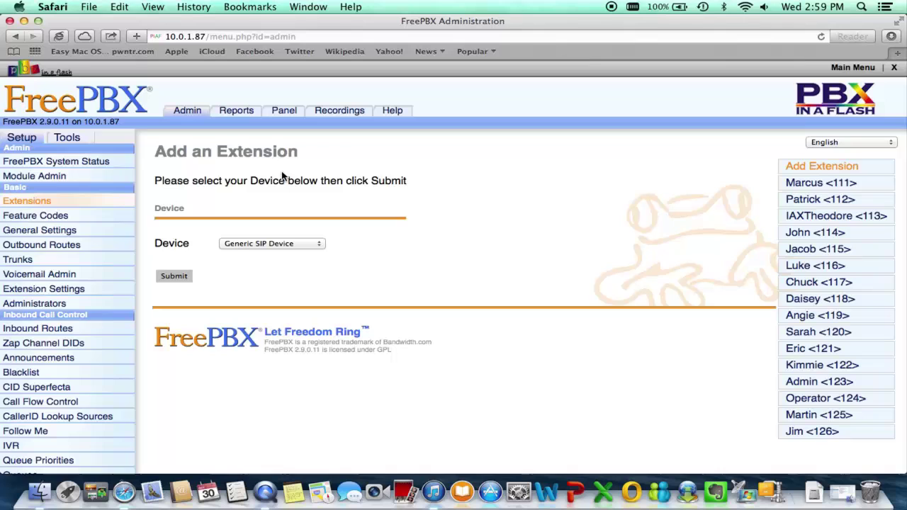
# Step: Glance at the Bulk DIDs page under Tools, then return to Bulk Extensions
pyautogui.click(68, 139)
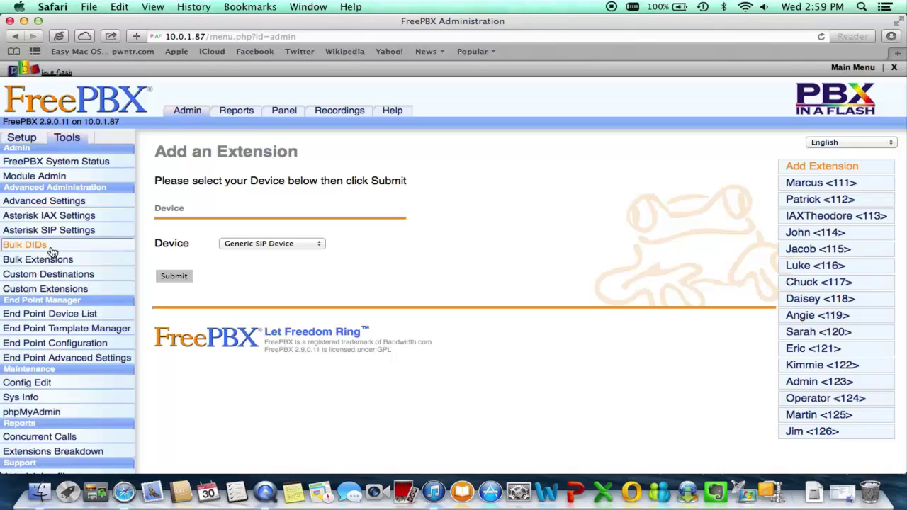
pyautogui.click(21, 245)
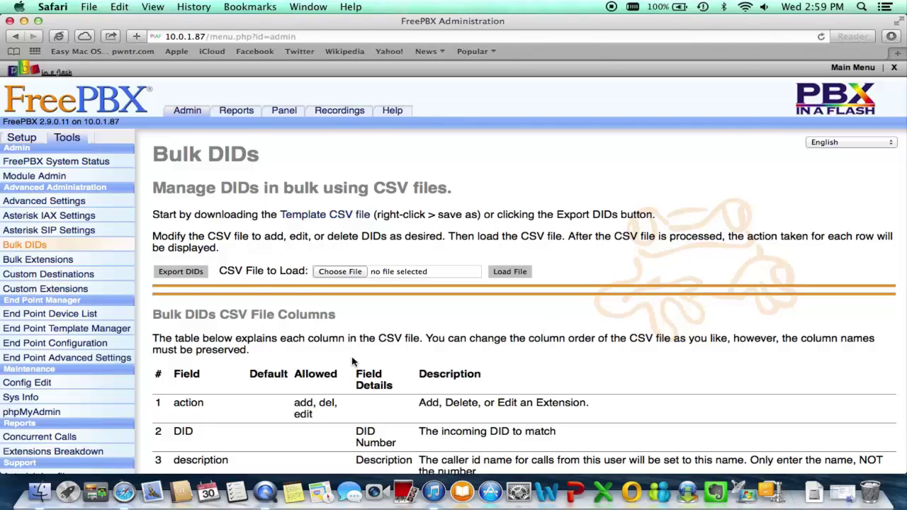
pyautogui.scroll(-5, 352, 362)
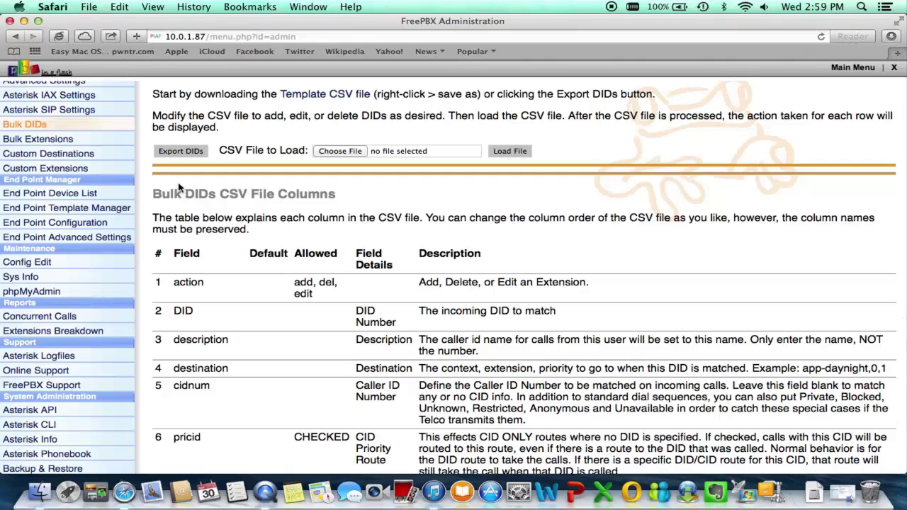
pyautogui.click(40, 139)
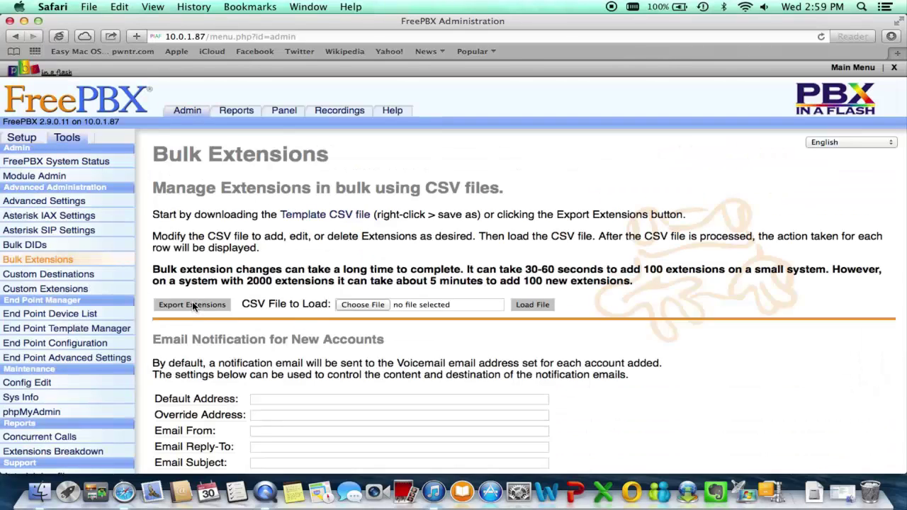
# Step: Export all extensions to CSV, check the Downloads stack, and open the Desktop folder
pyautogui.click(192, 305)
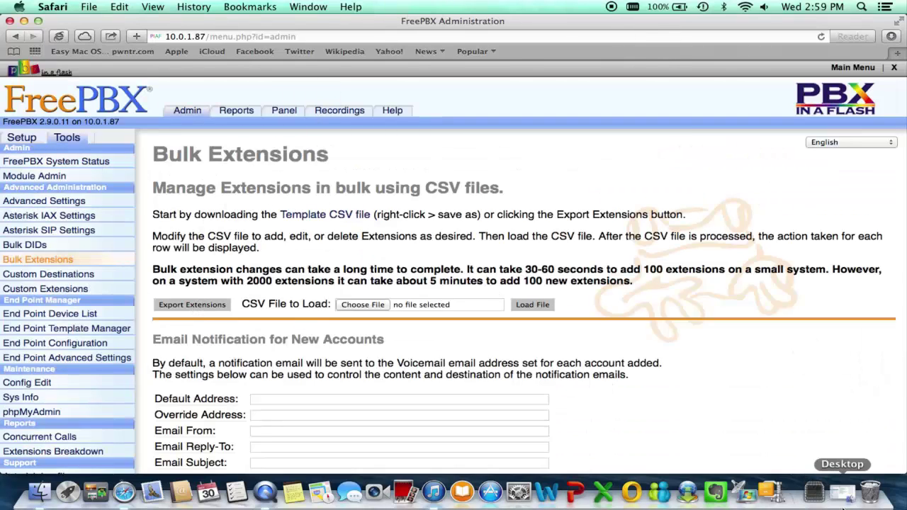
pyautogui.click(817, 496)
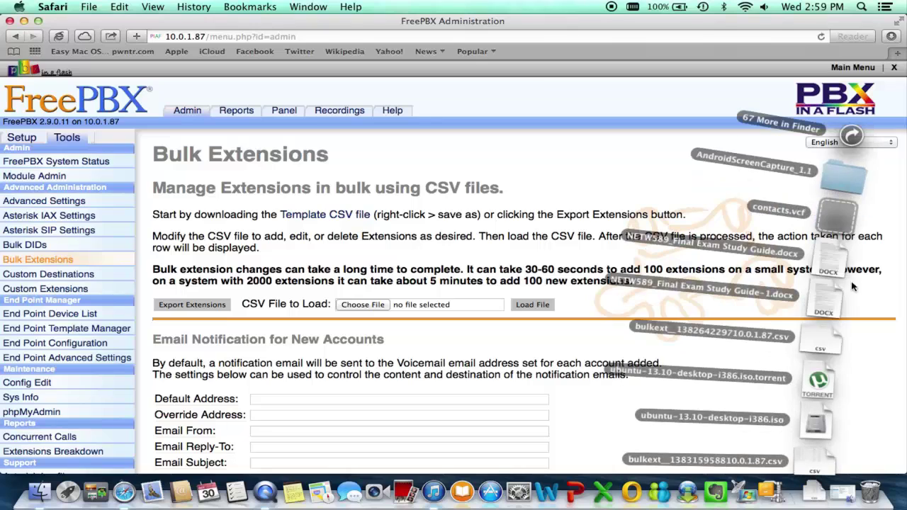
pyautogui.click(571, 457)
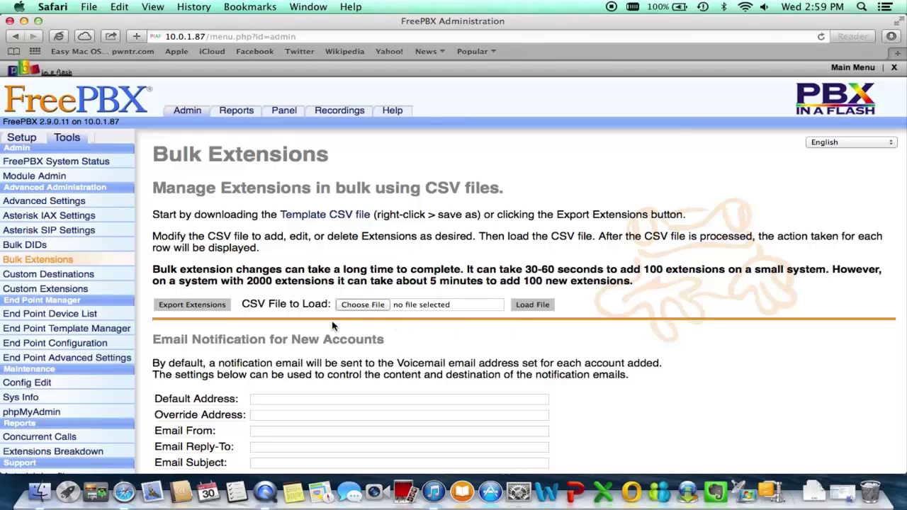
pyautogui.click(845, 496)
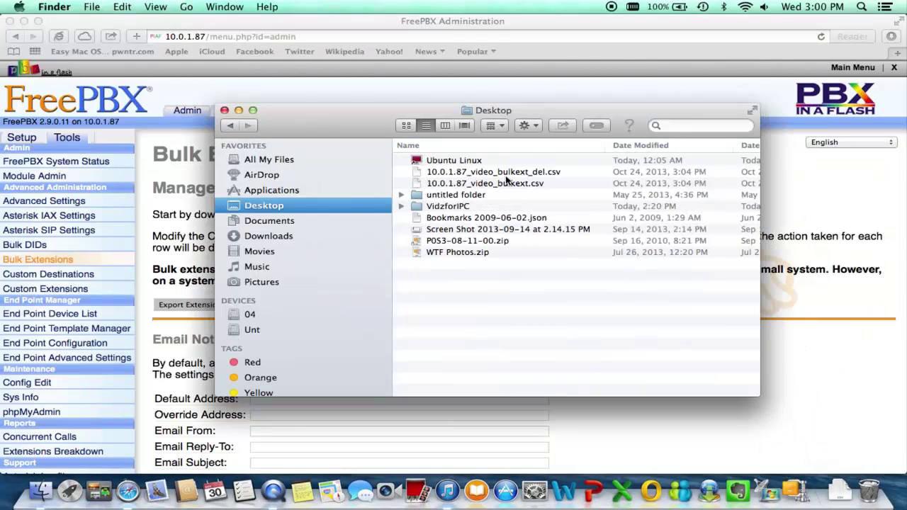
# Step: Open 10.0.1.87_video_bulkext.csv from the Desktop in Excel
pyautogui.click(506, 183)
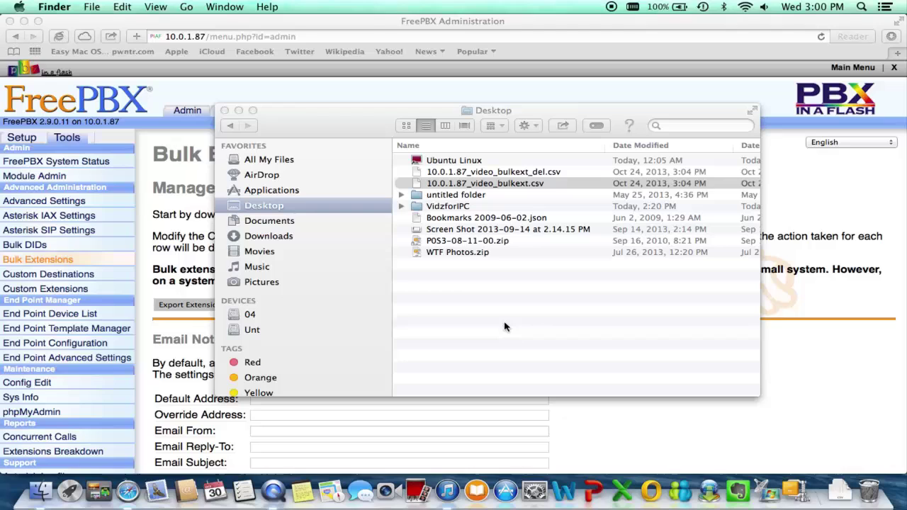
pyautogui.click(572, 98)
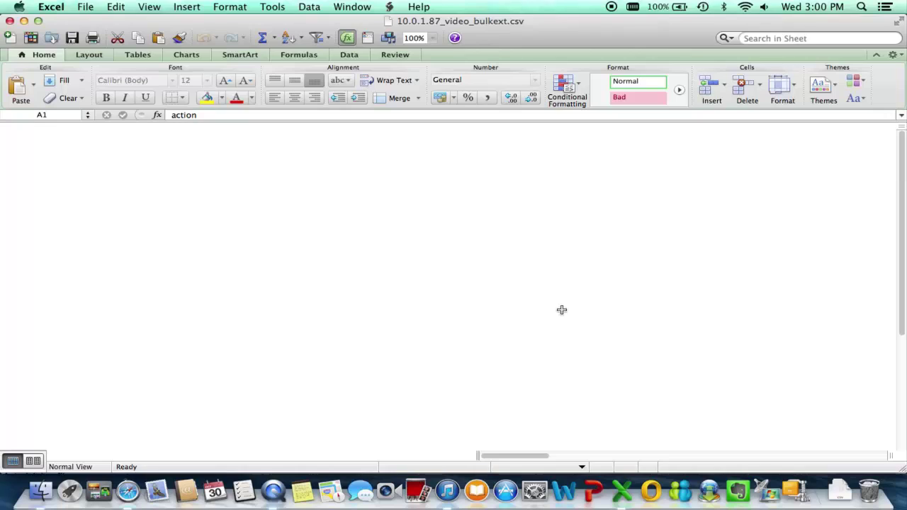
# Step: Scroll across the spreadsheet's columns to review the data for extensions 111–126
pyautogui.scroll(-5, 561, 309)
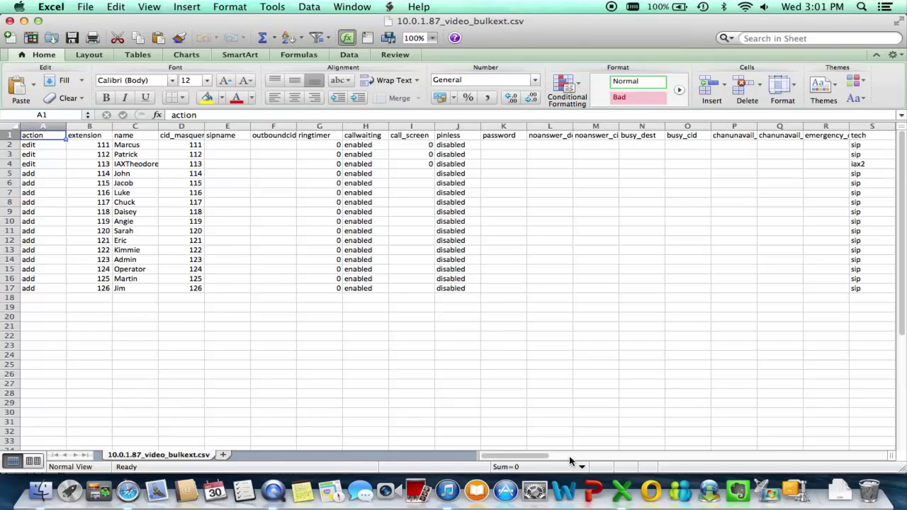
pyautogui.moveTo(523, 457); pyautogui.dragTo(576, 458)
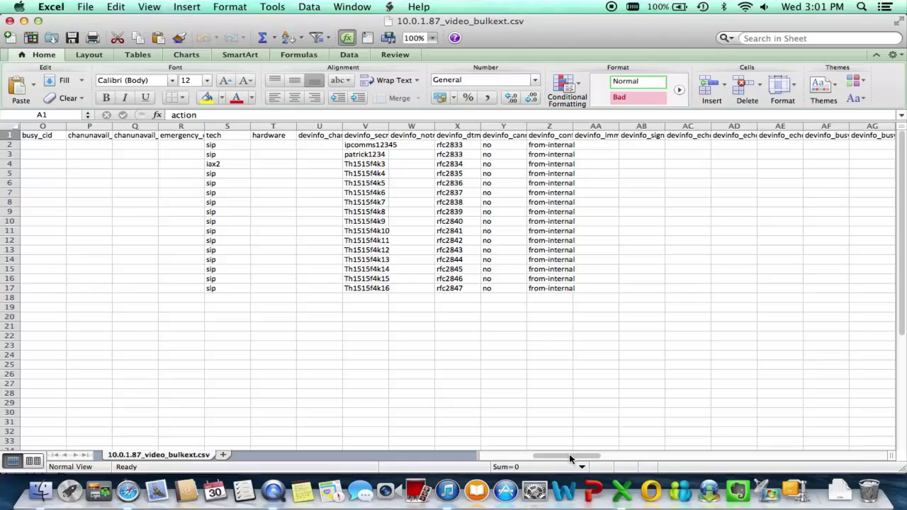
pyautogui.moveTo(570, 459); pyautogui.dragTo(494, 462)
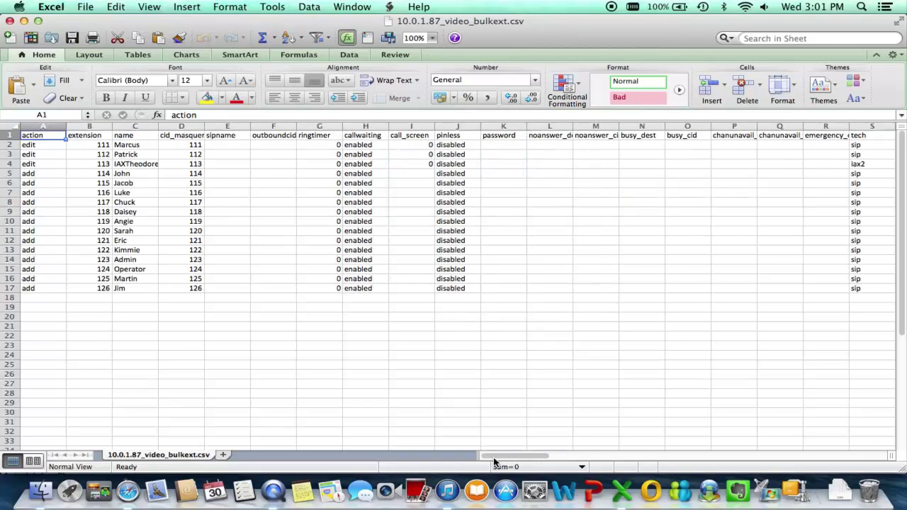
pyautogui.moveTo(495, 462); pyautogui.dragTo(468, 458)
# Step: Quit Excel to return to FreePBX's Bulk Extensions page
pyautogui.click(85, 7)
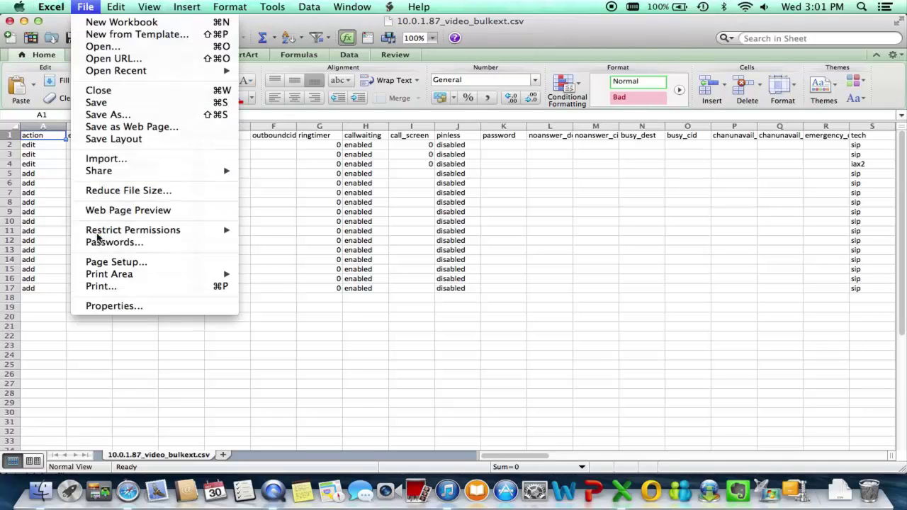
pyautogui.moveTo(53, 8)
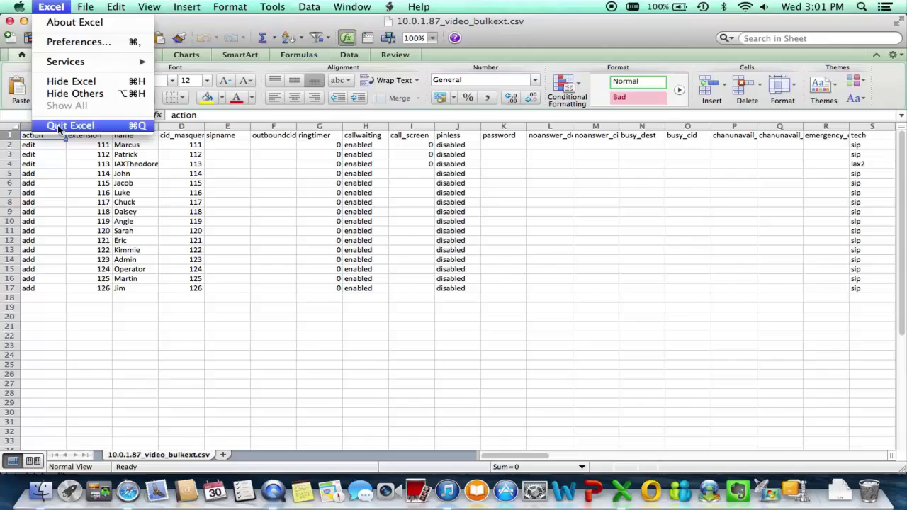
pyautogui.click(58, 129)
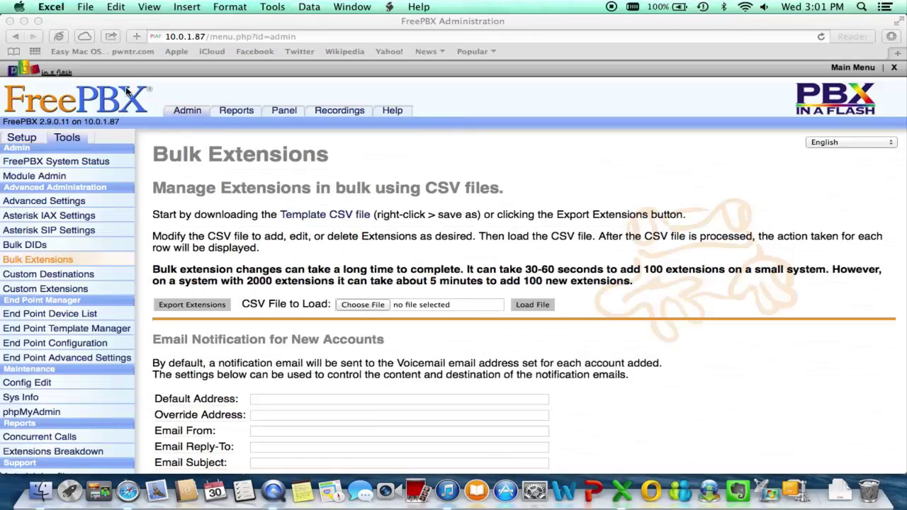
# Step: Open Tools > Bulk DIDs and scroll through its CSV column descriptions
pyautogui.click(29, 141)
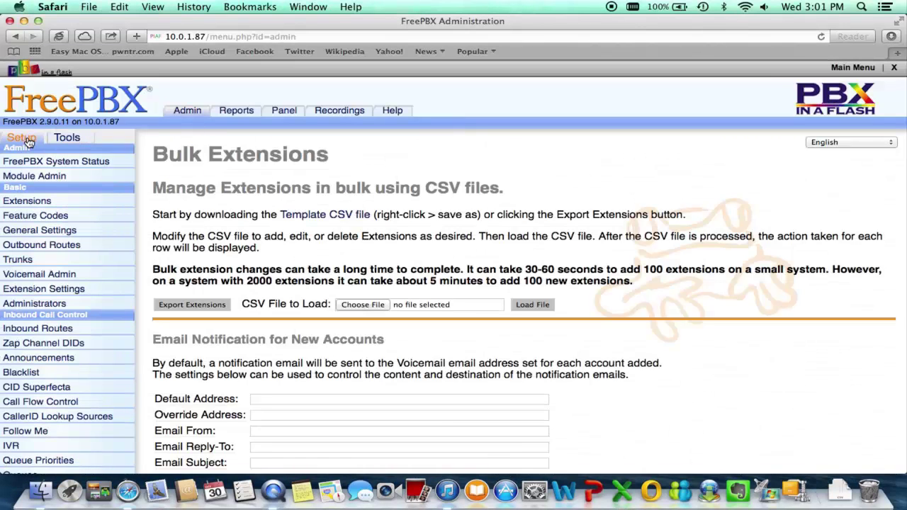
pyautogui.click(65, 140)
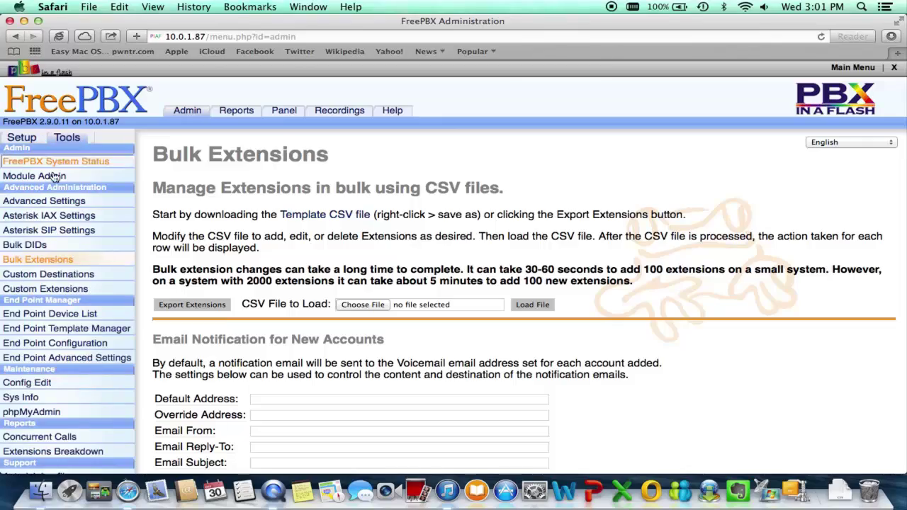
pyautogui.click(25, 244)
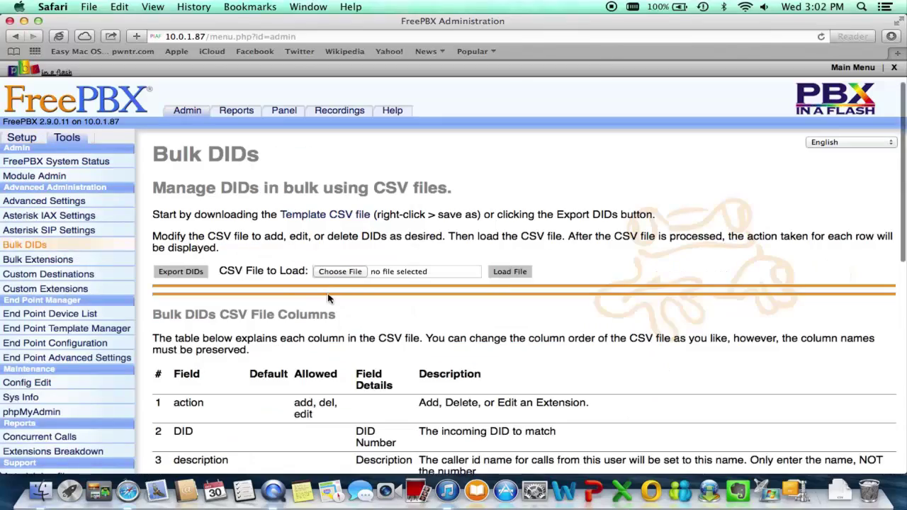
pyautogui.scroll(-10, 328, 298)
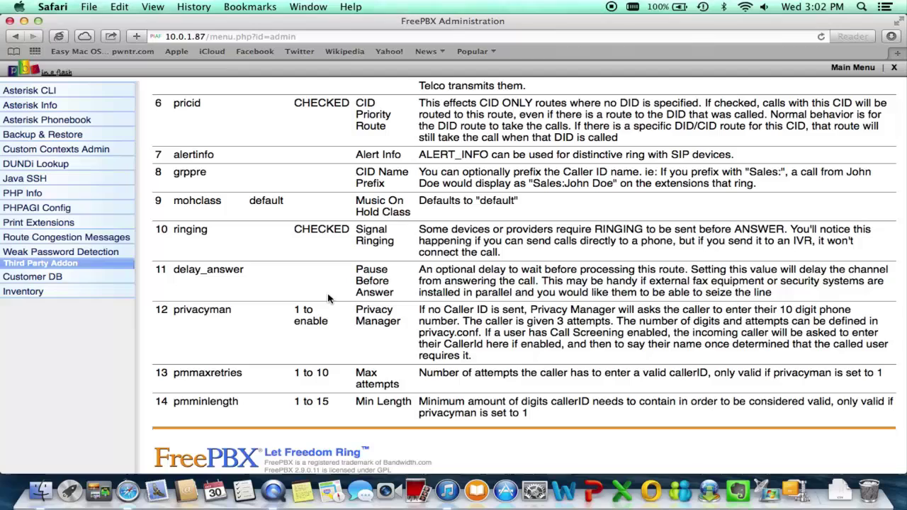
pyautogui.scroll(5, 328, 298)
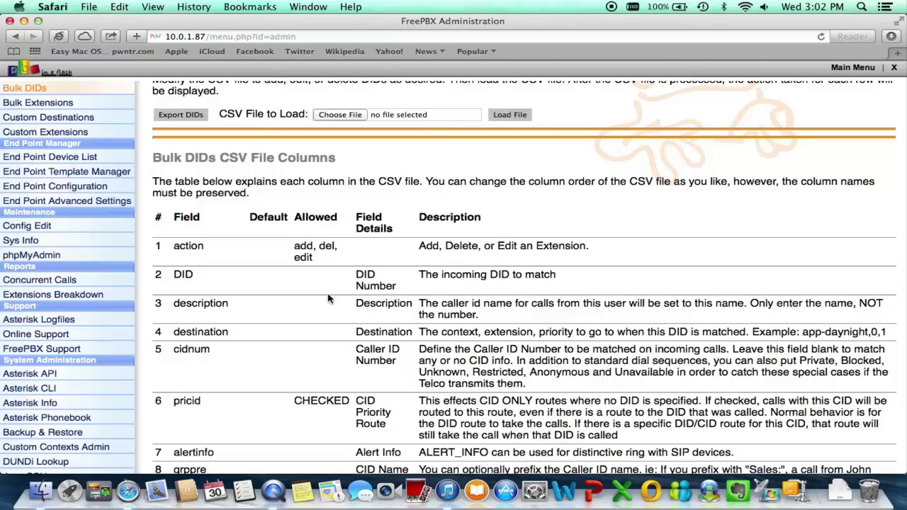
pyautogui.scroll(5, 328, 298)
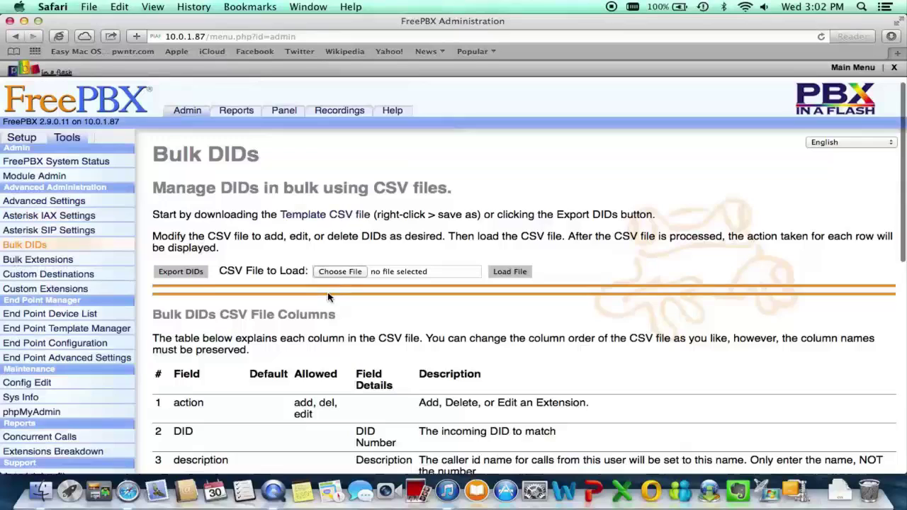
pyautogui.scroll(-3, 328, 296)
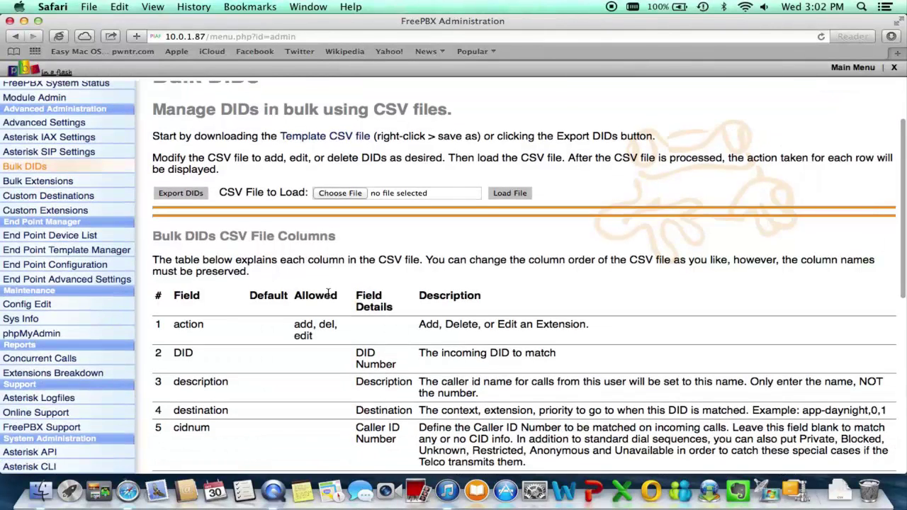